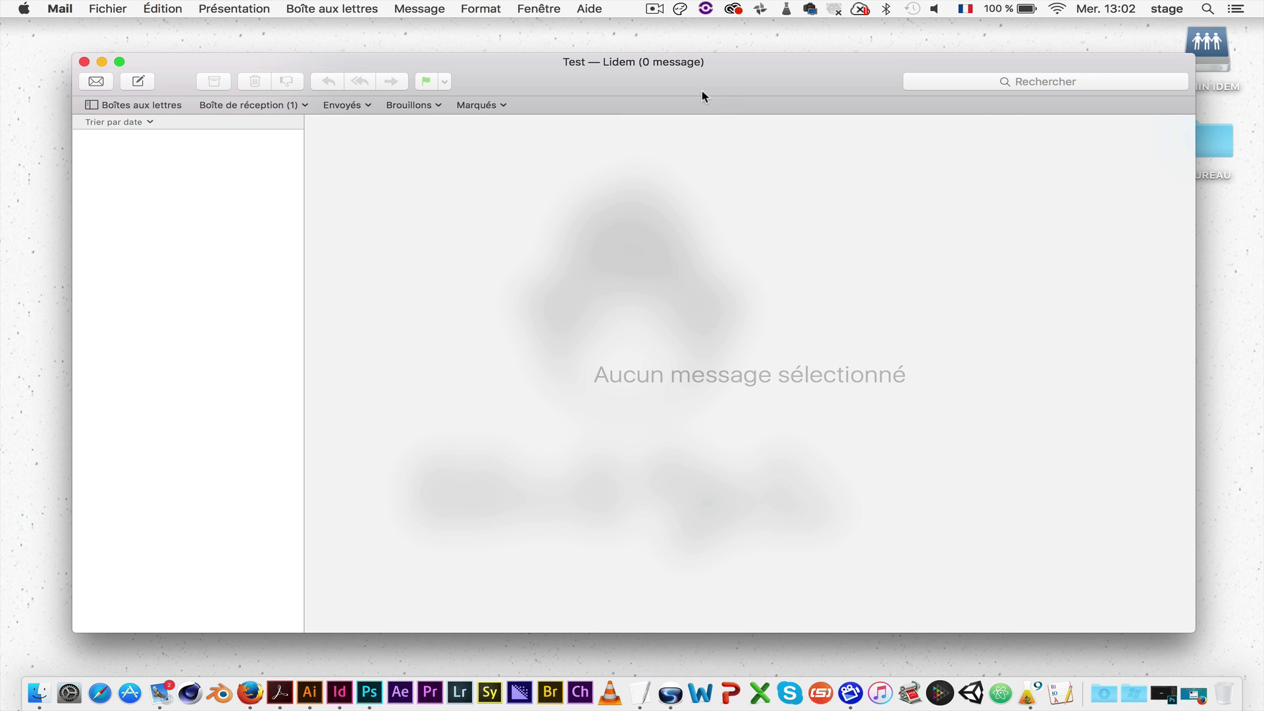
- In the signature preferences, add a new signature named "Black Yeti test" to the last Google account, below the one called Google
left_click(55, 9)
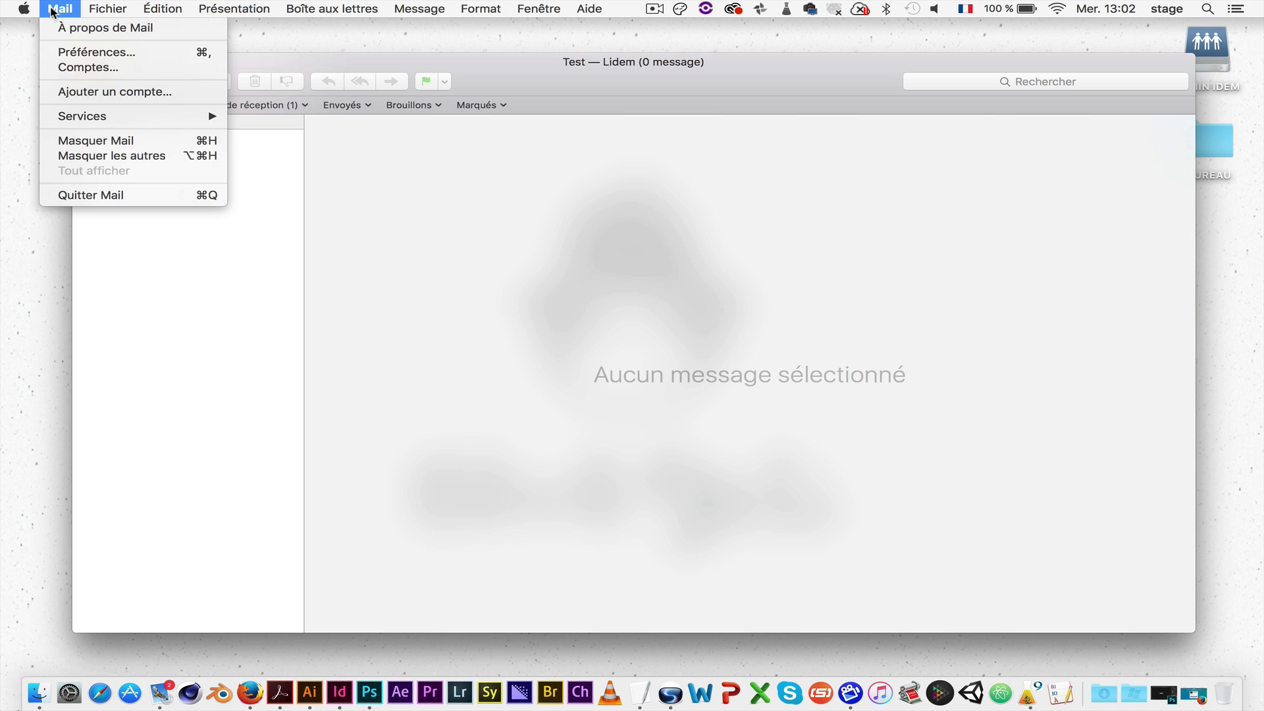
left_click(104, 57)
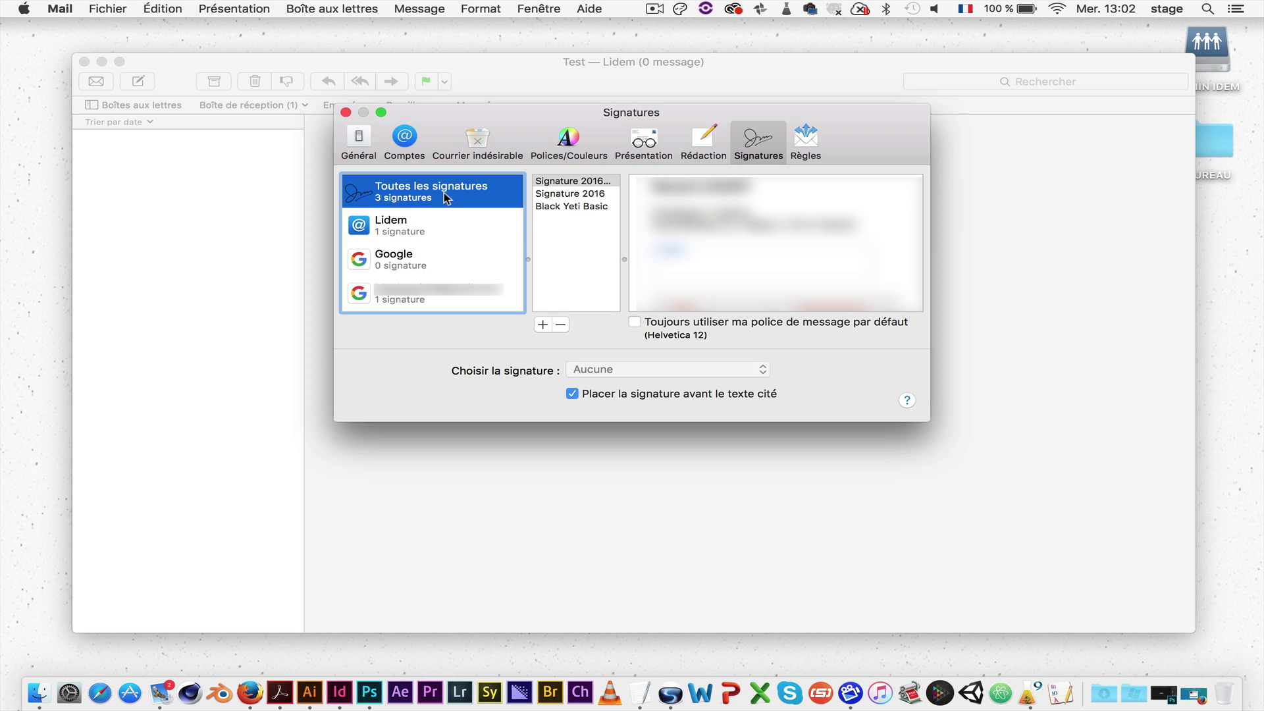
left_click(404, 235)
left_click(404, 257)
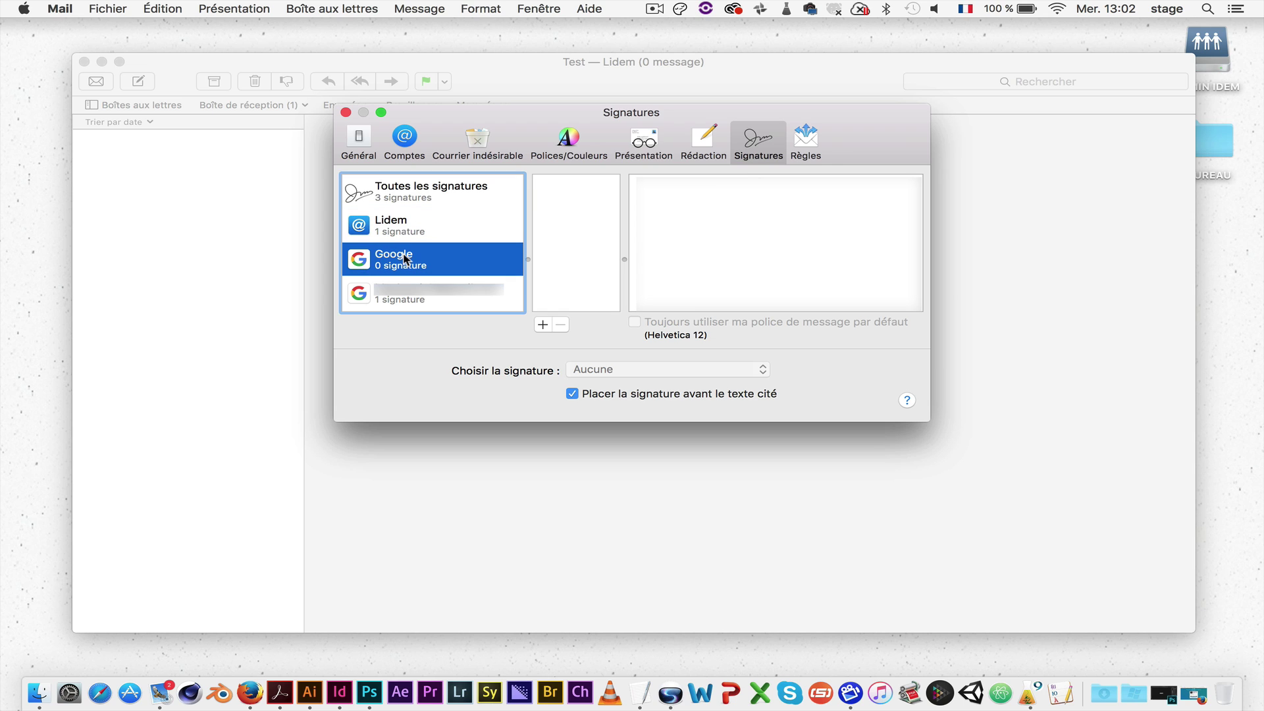
left_click(408, 295)
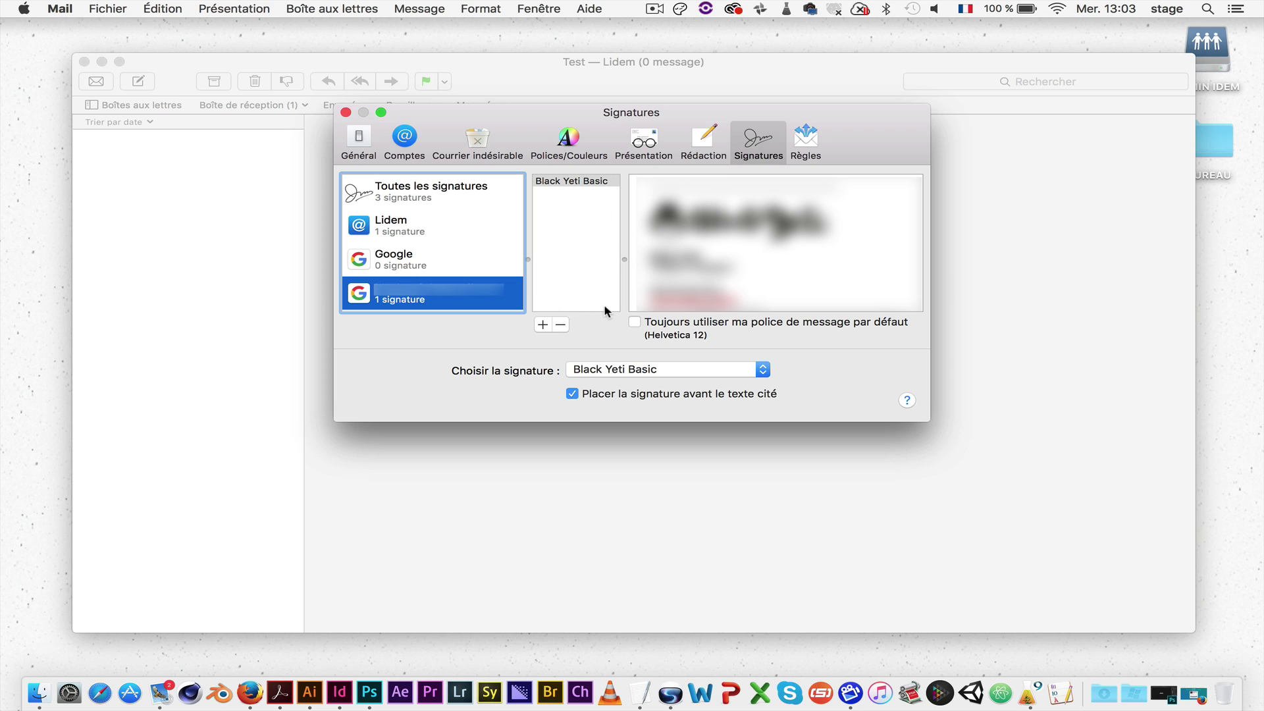
left_click(543, 325)
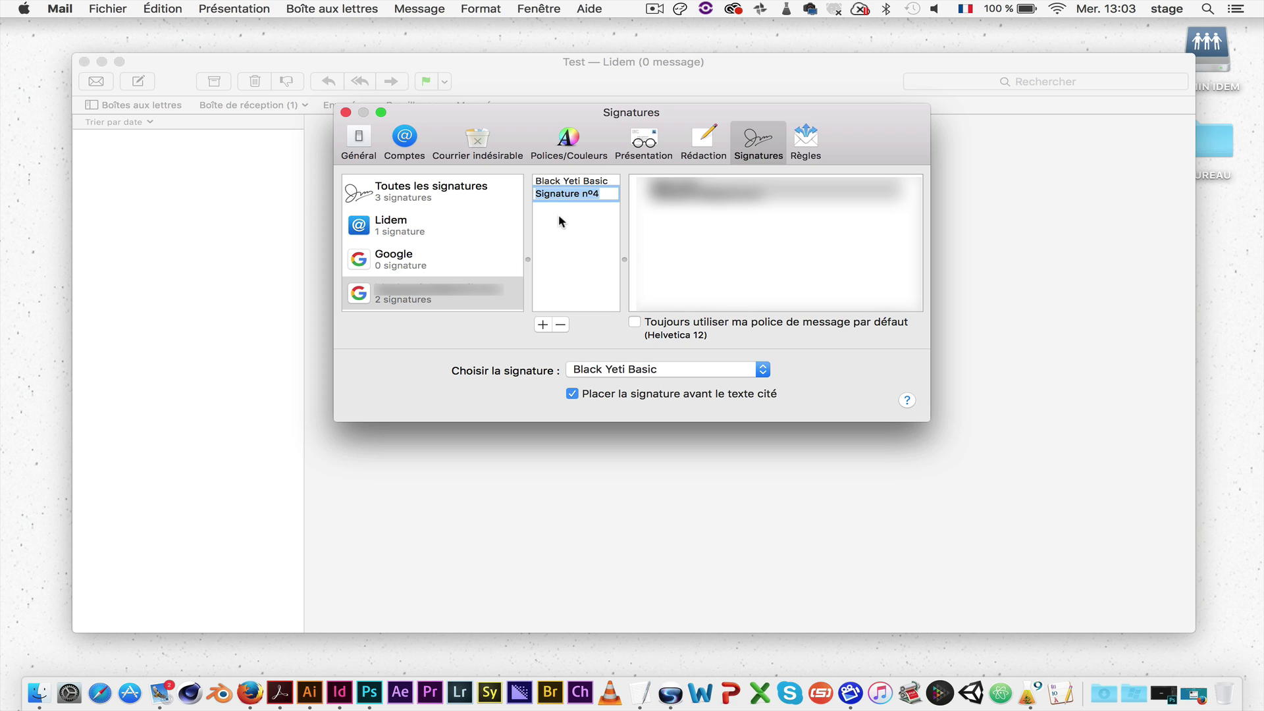
type("Black Yeti test")
- Replace the default text of the Black Yeti test signature with a horizontal line made of underscores
left_click(642, 207)
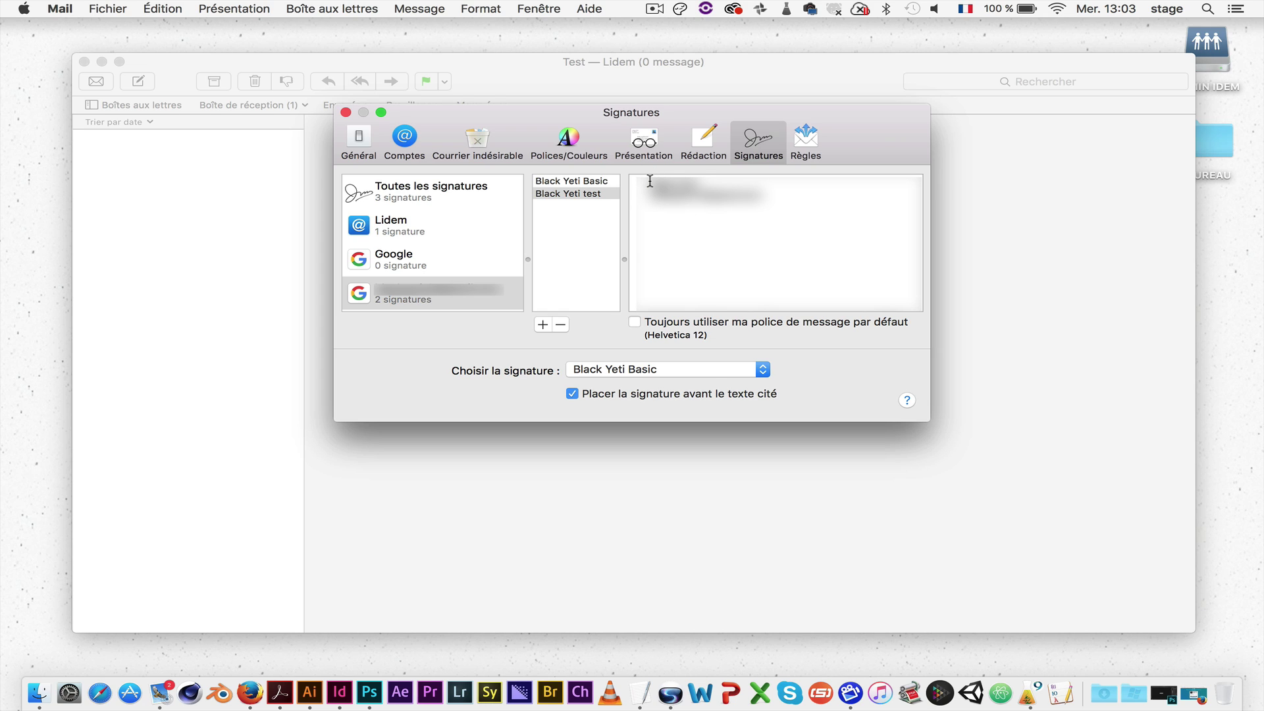
left_click_drag(649, 184, 836, 198)
key("BackSpace")
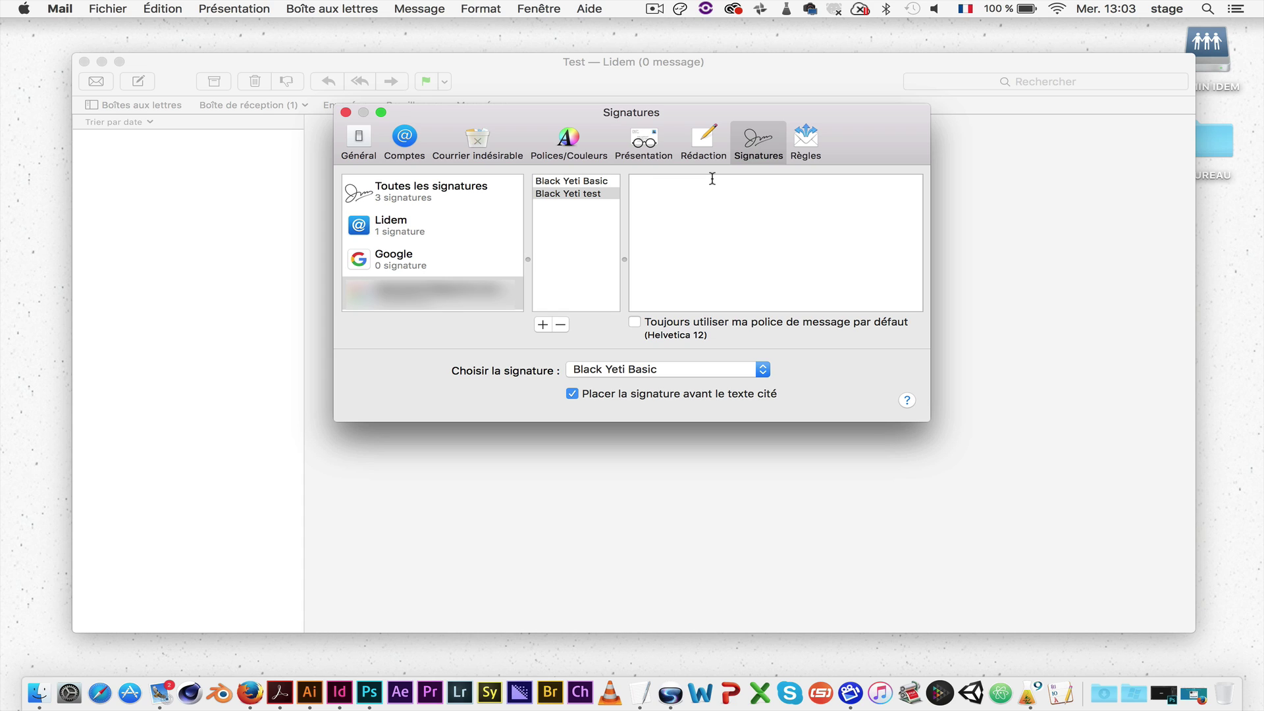
type("_________________________________________")
- Insert the logo image BY_icons-mail_3.jpg from the BY folder in Documents into the signature, below the line, using Finder
left_click(38, 694)
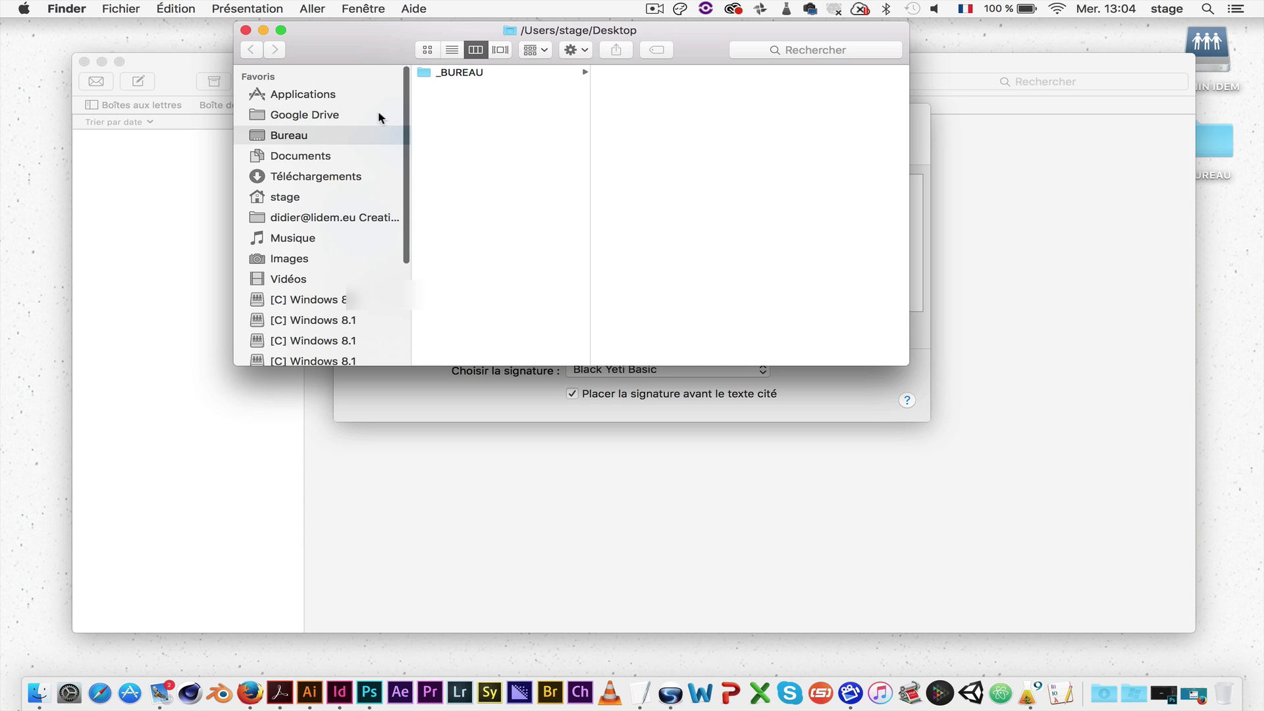
left_click(334, 156)
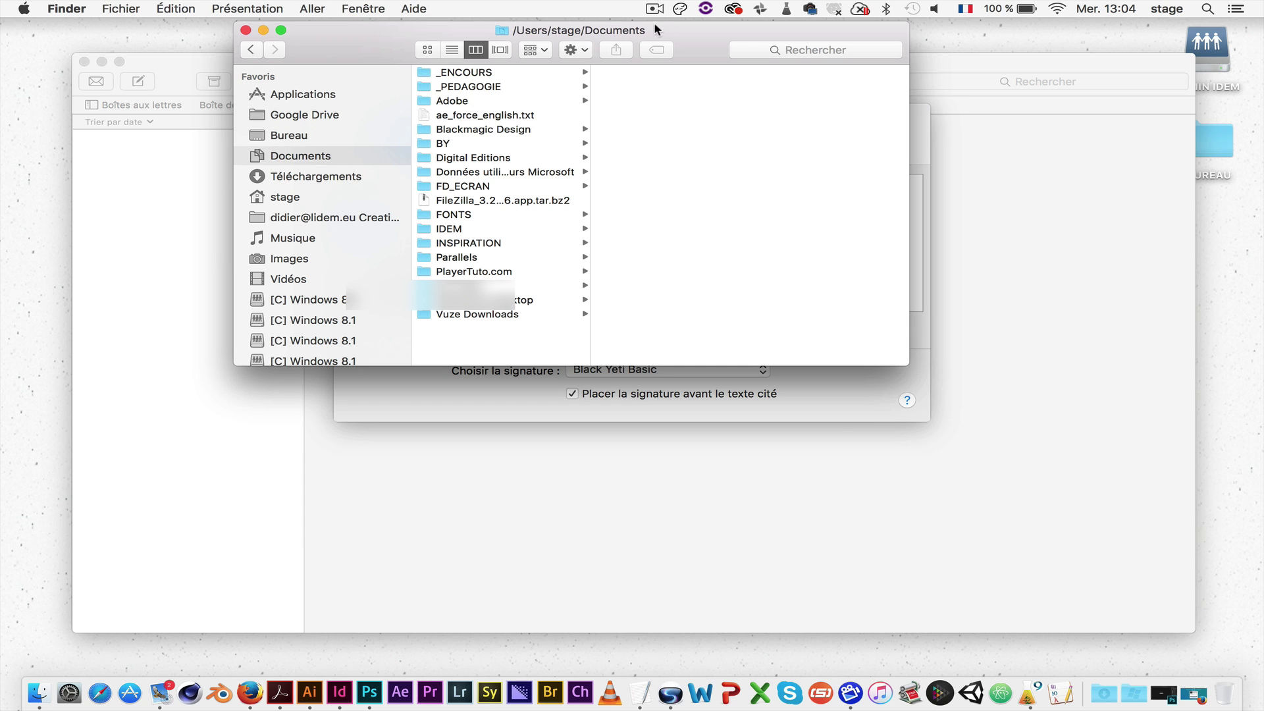
left_click_drag(655, 29, 544, 342)
left_click(326, 404)
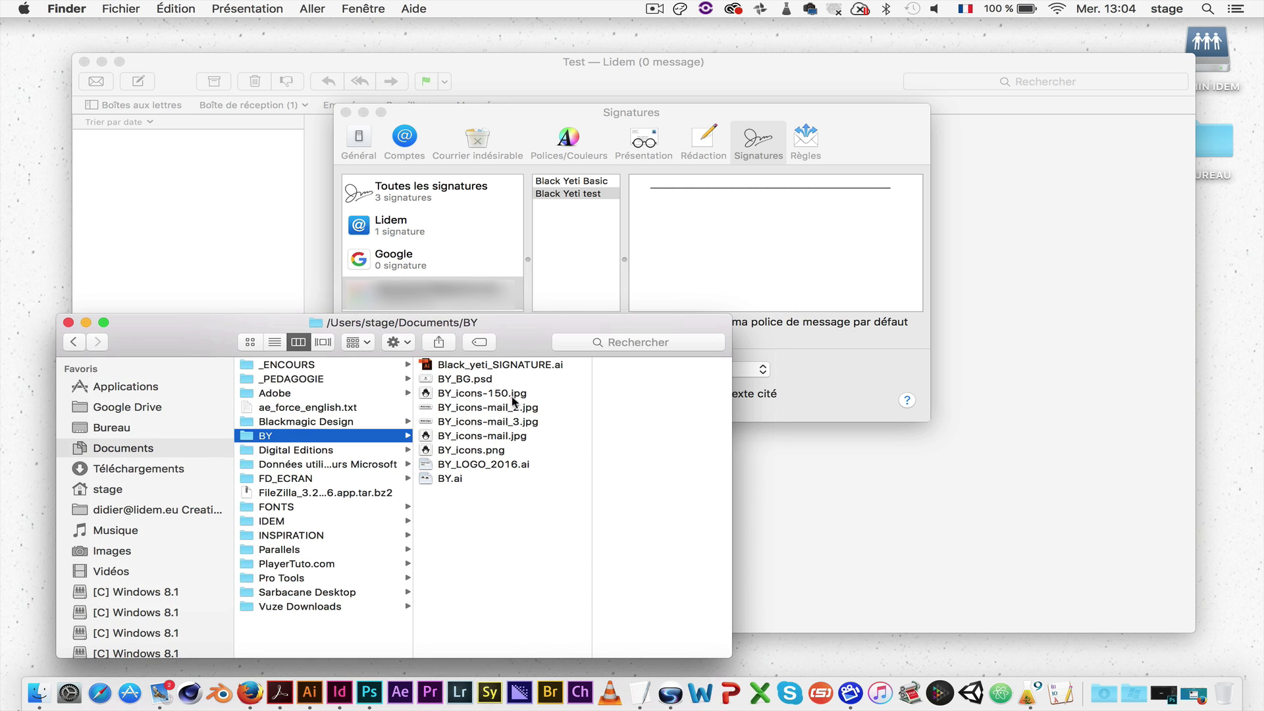
left_click_drag(480, 422, 736, 225)
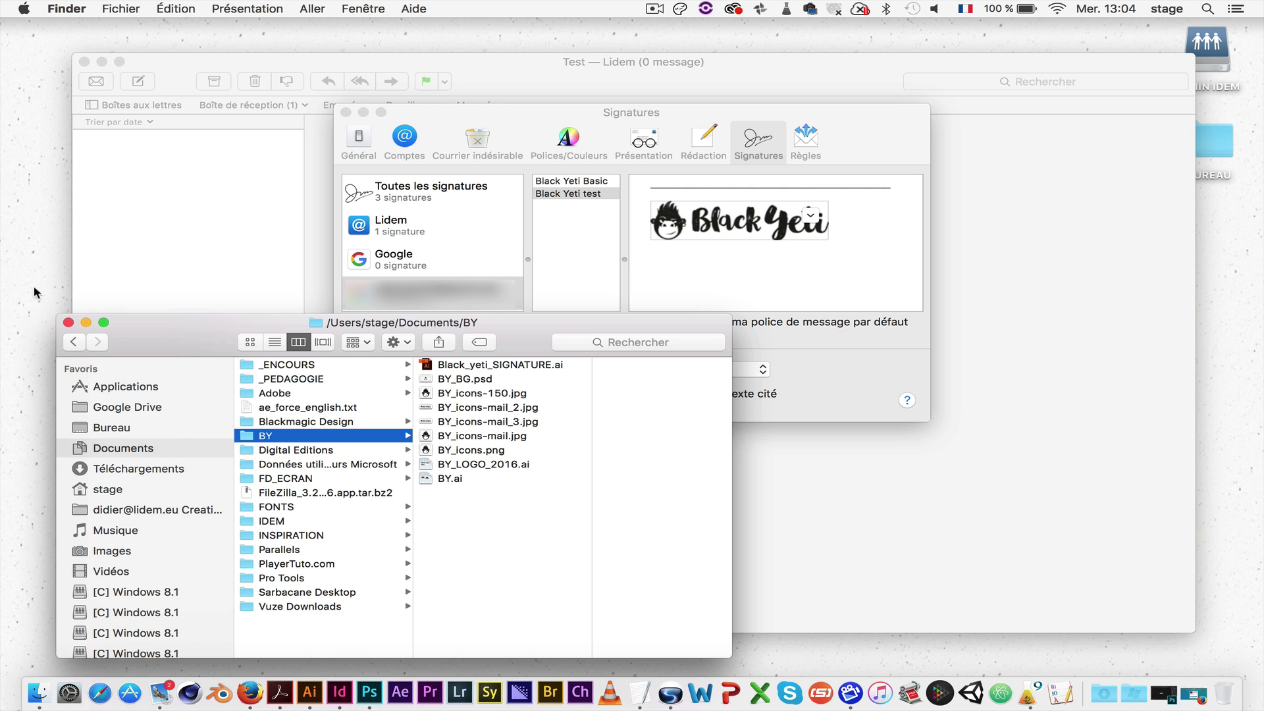
left_click(69, 323)
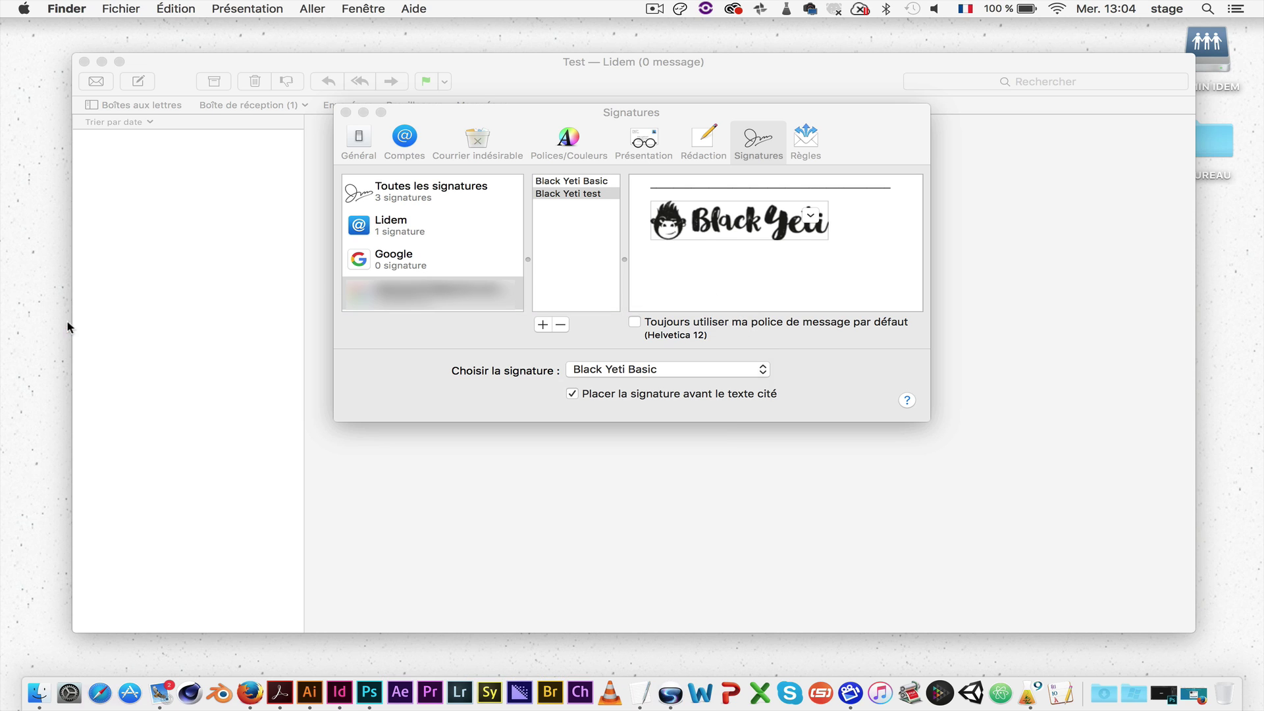
- Below the logo, add the signature lines "Black Yeti" and "Graphic Designer"
left_click(861, 239)
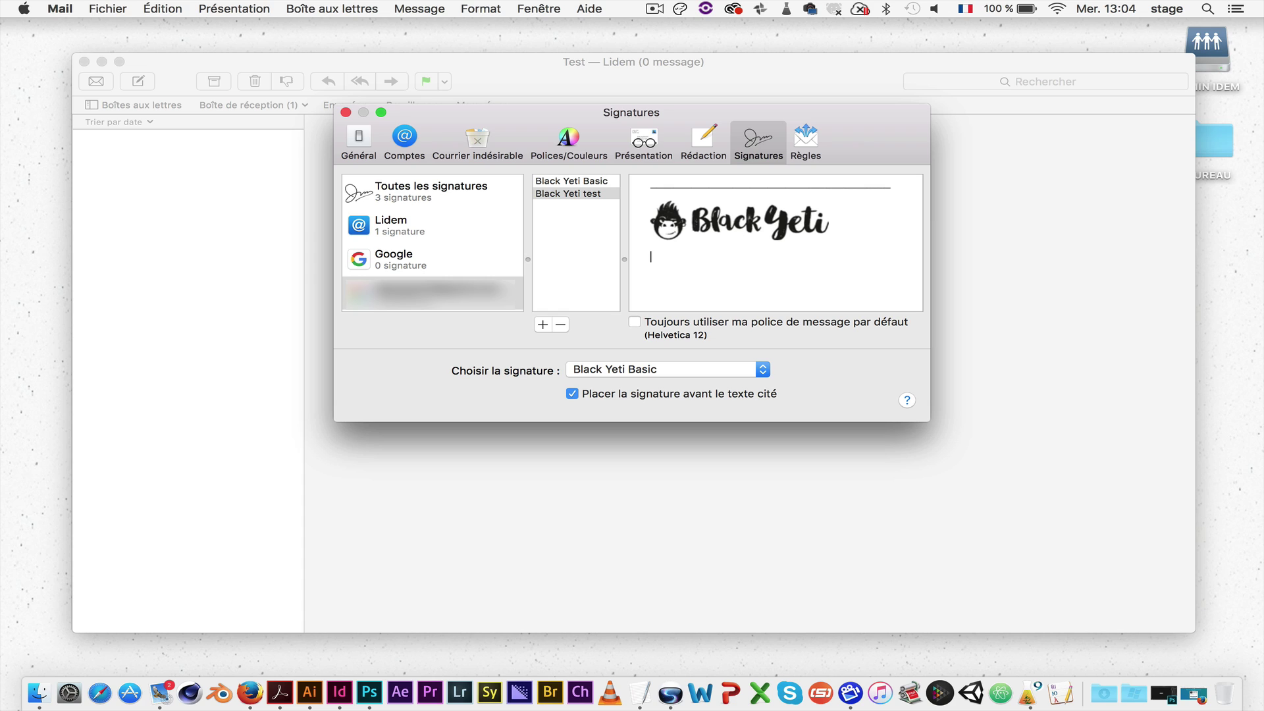
type("B")
type("lack Y")
type("eti")
type("Graph")
type("ic d")
type("esign")
type("er")
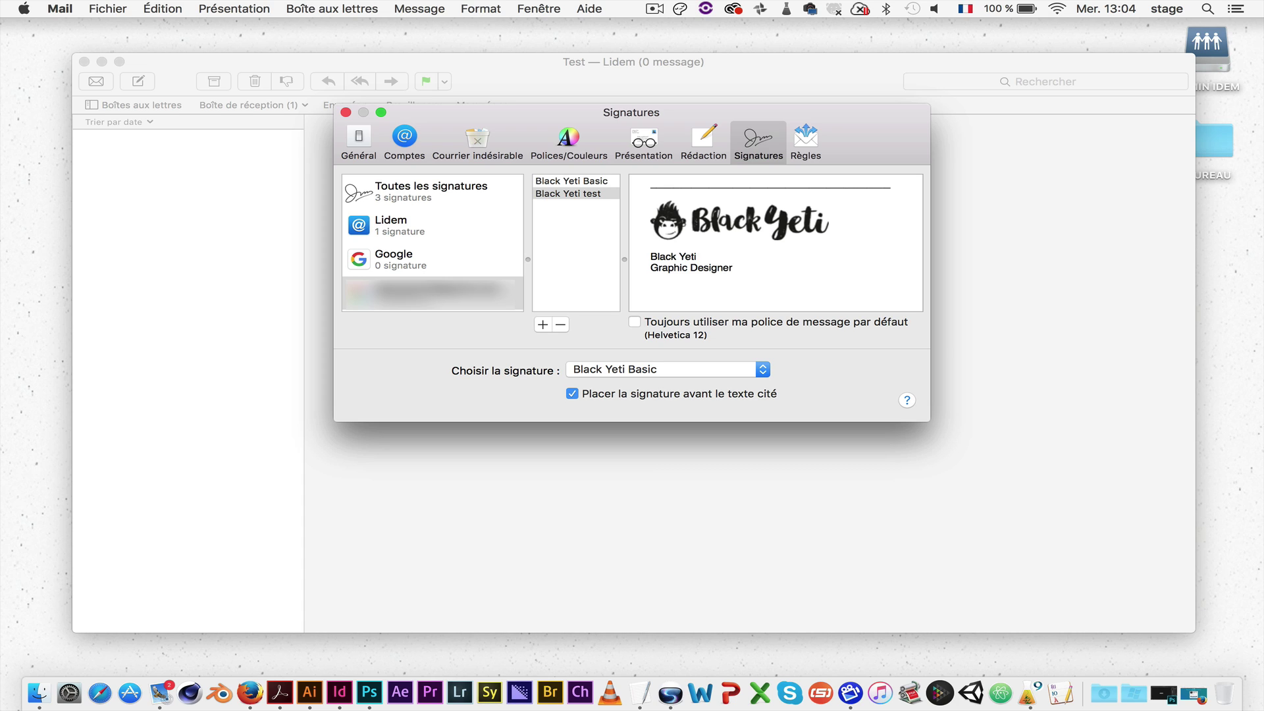
- After a blank line, add a phone number line starting with "Tél." and the contact's e-mail address beneath it
type("Tél.")
type(" 00 00 0")
type("0 00")
type("test")
type("@gmail")
type(".com")
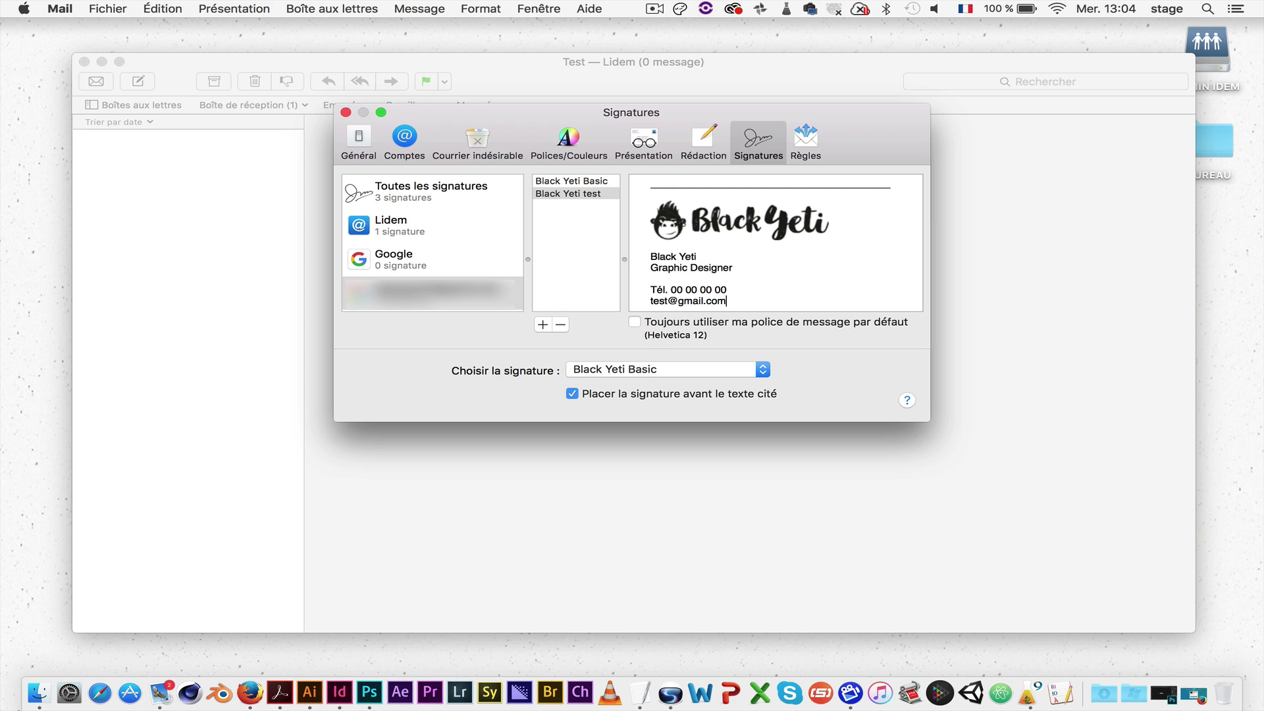
- Make the "Black Yeti" text line bold and the "Graphic Designer" line italic
left_click_drag(698, 256, 648, 258)
key("super+b")
left_click_drag(733, 266, 634, 266)
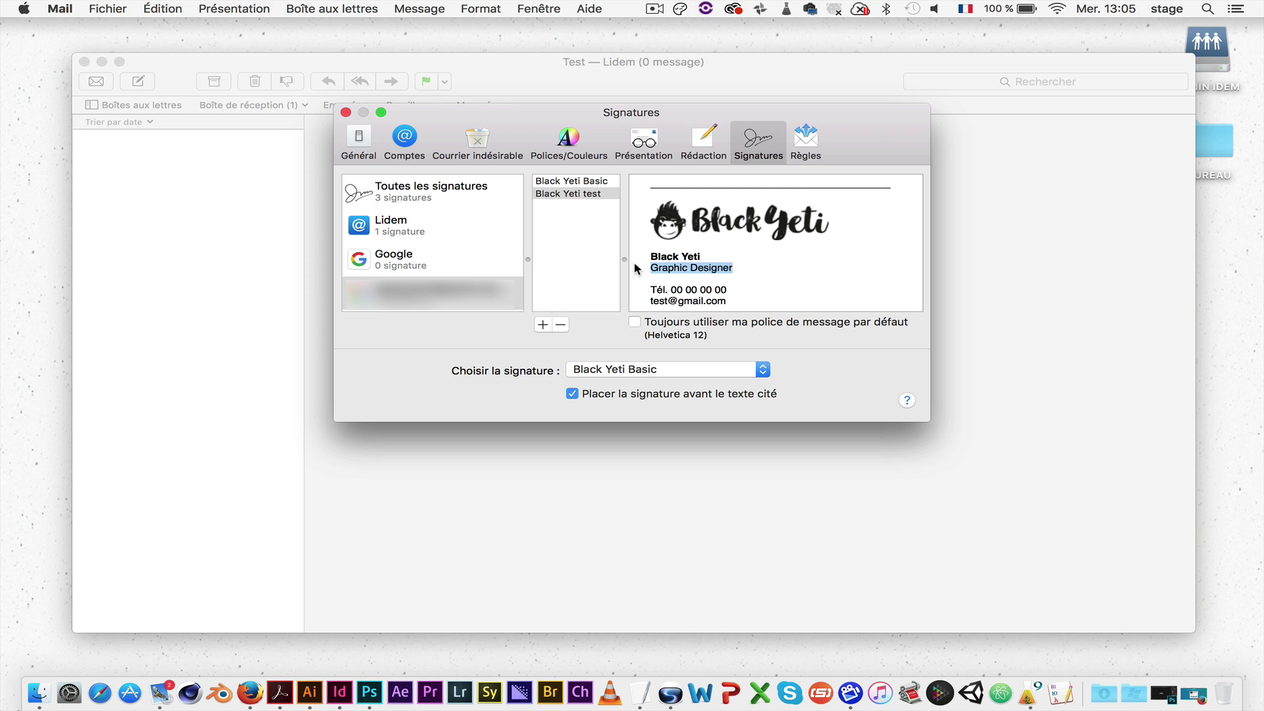
key("super+i")
left_click(736, 266)
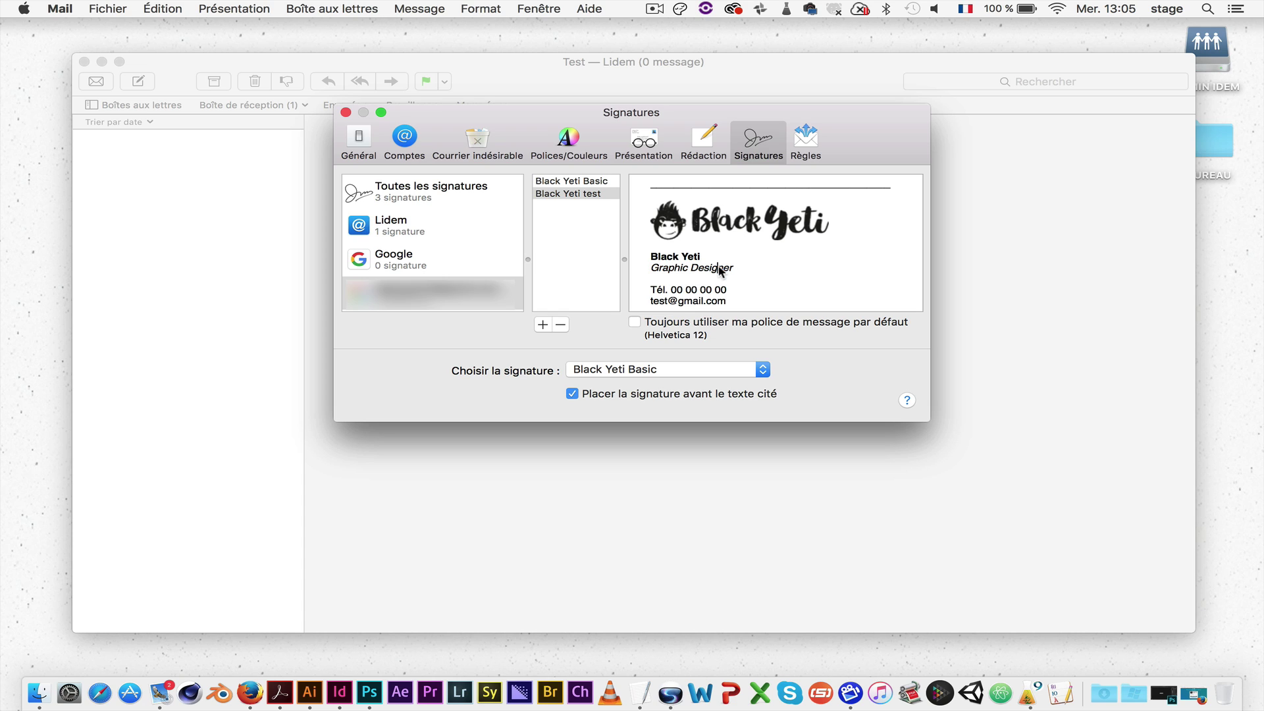
left_click(481, 10)
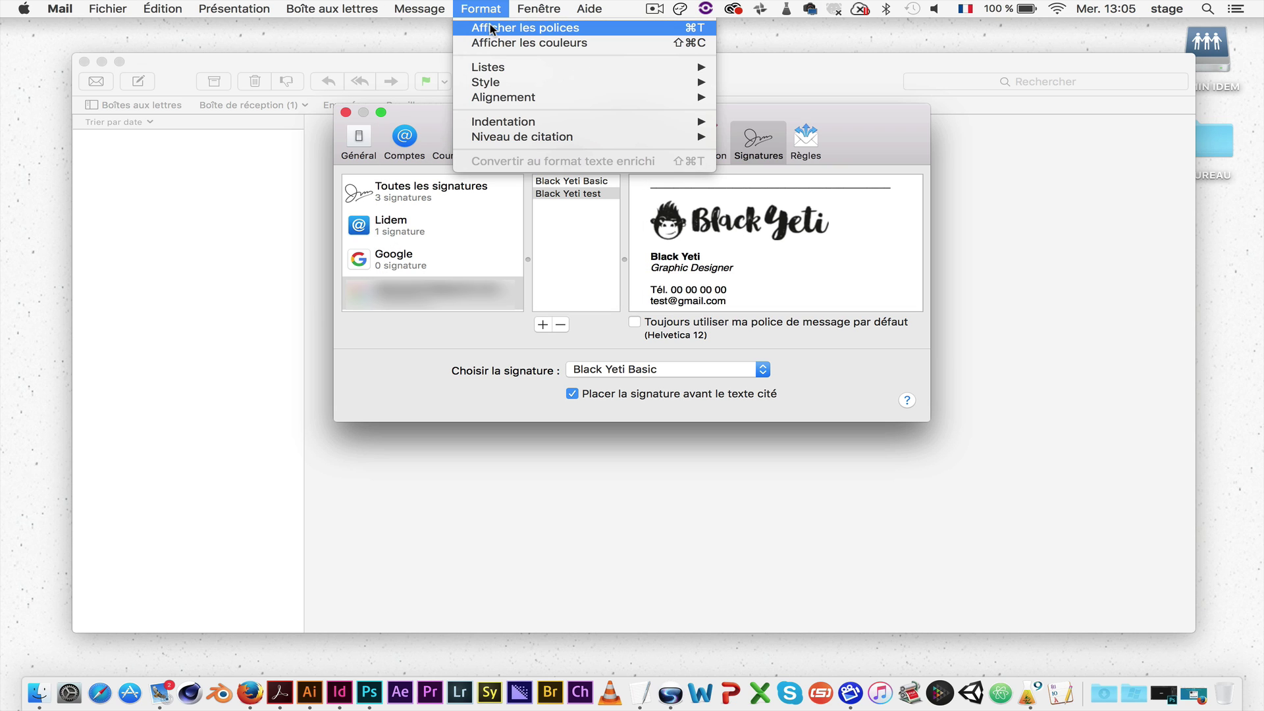
mouse_move(516, 70)
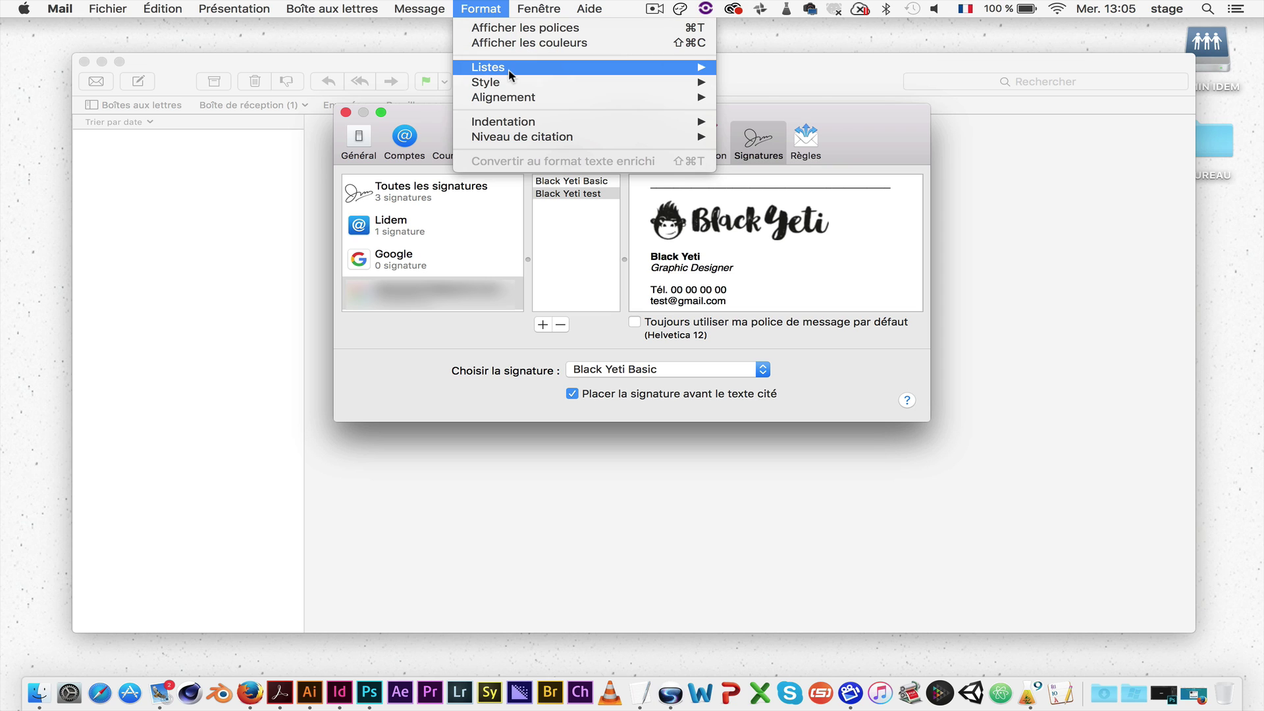
mouse_move(507, 83)
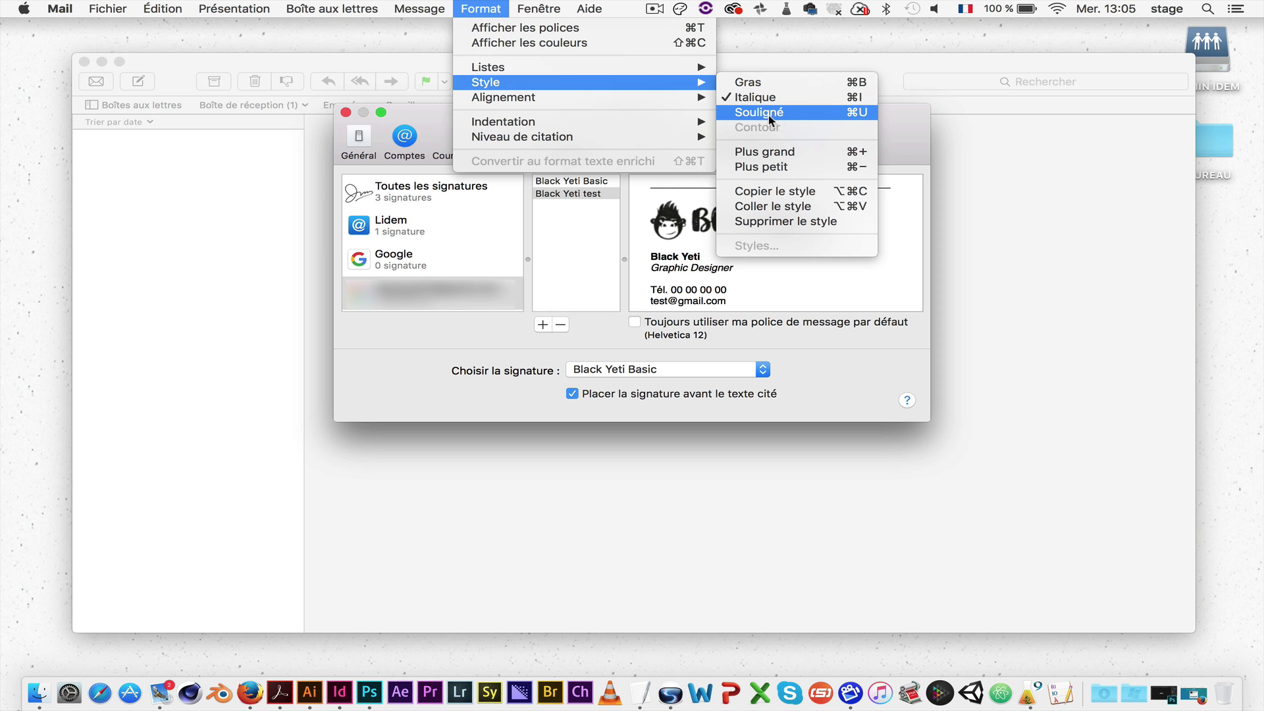
left_click(775, 282)
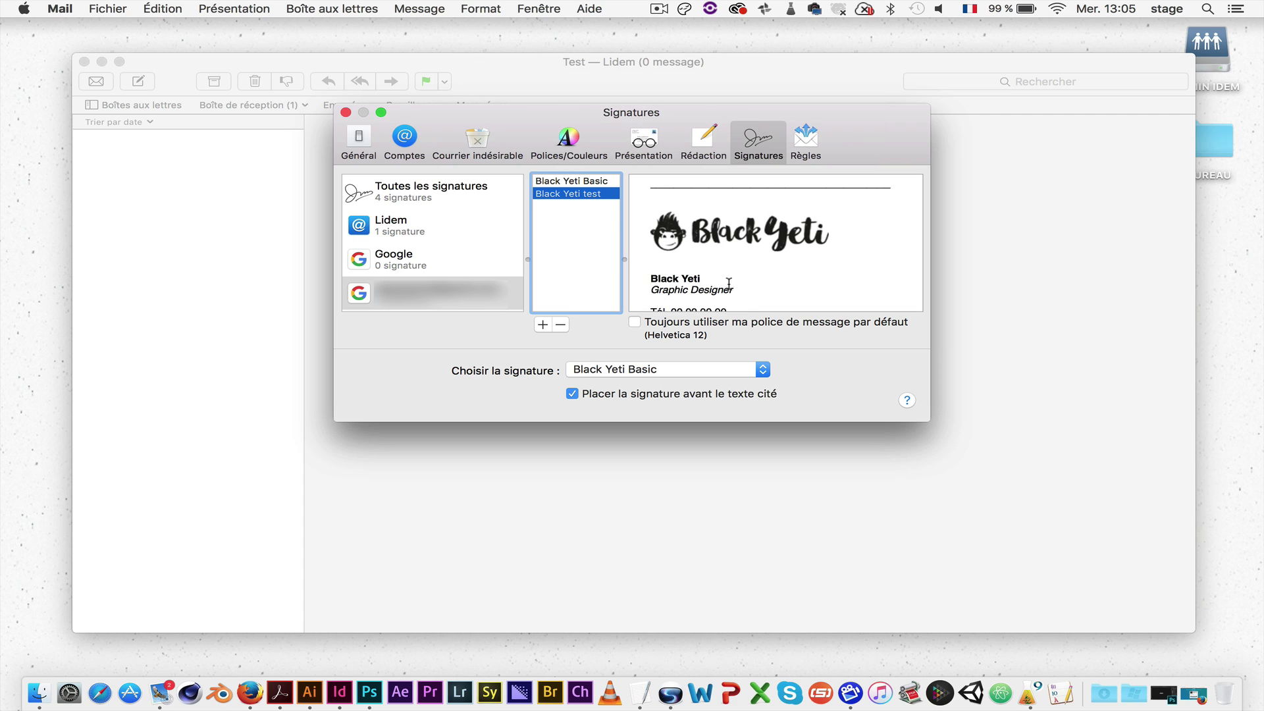
- Colour the bold "Black Yeti" line dark red using the colour wheel and brightness slider, and close the preferences
left_click(710, 275)
left_click_drag(709, 275, 650, 275)
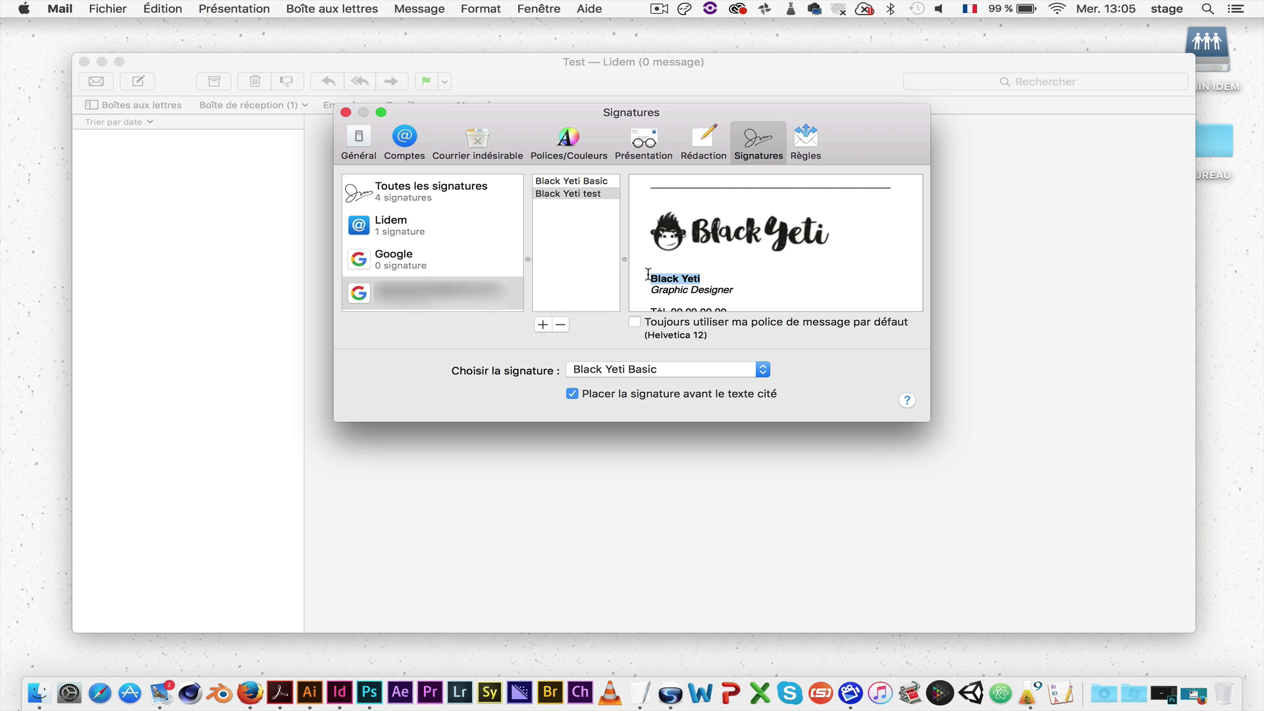
left_click(472, 8)
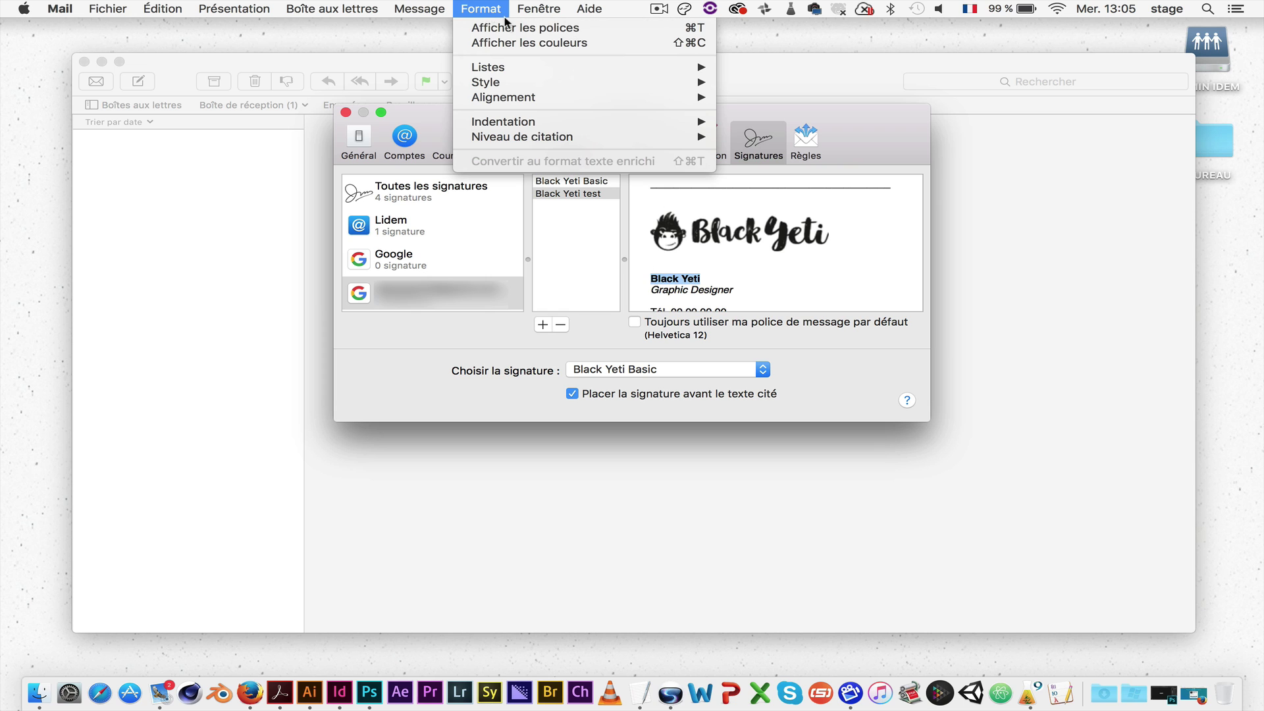
left_click(508, 41)
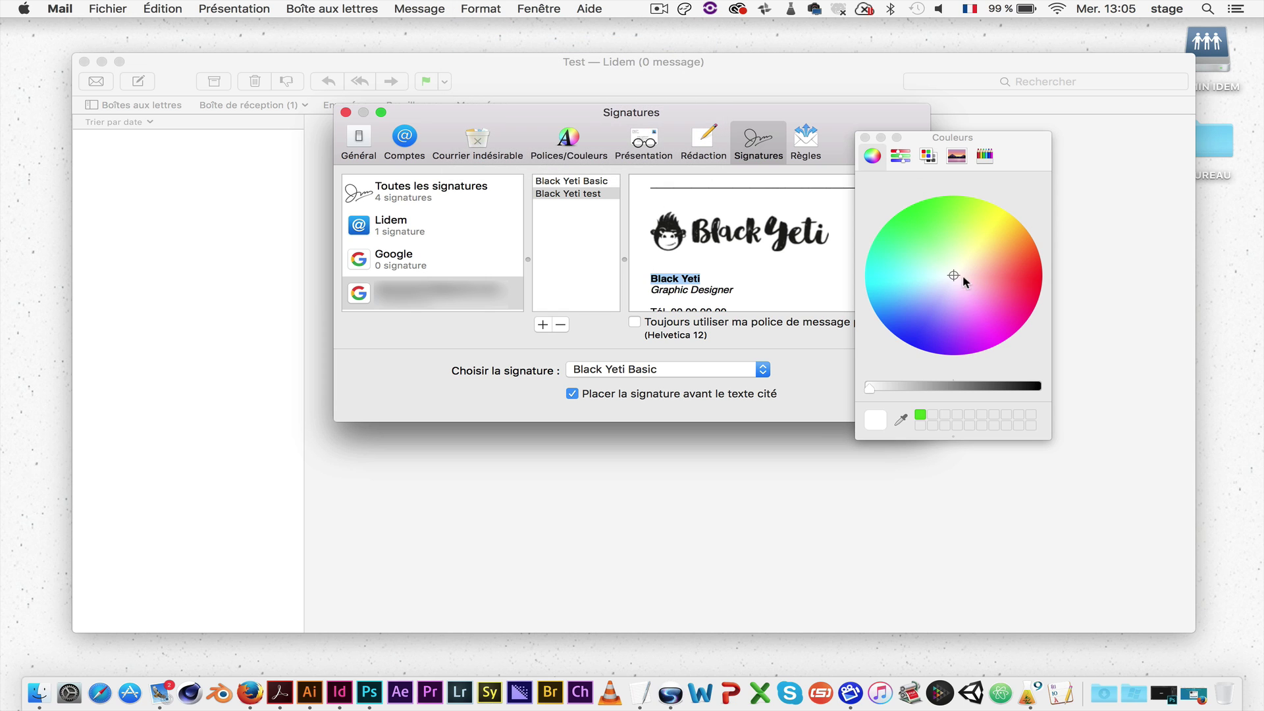
left_click_drag(1025, 262, 1021, 309)
left_click_drag(954, 388, 945, 388)
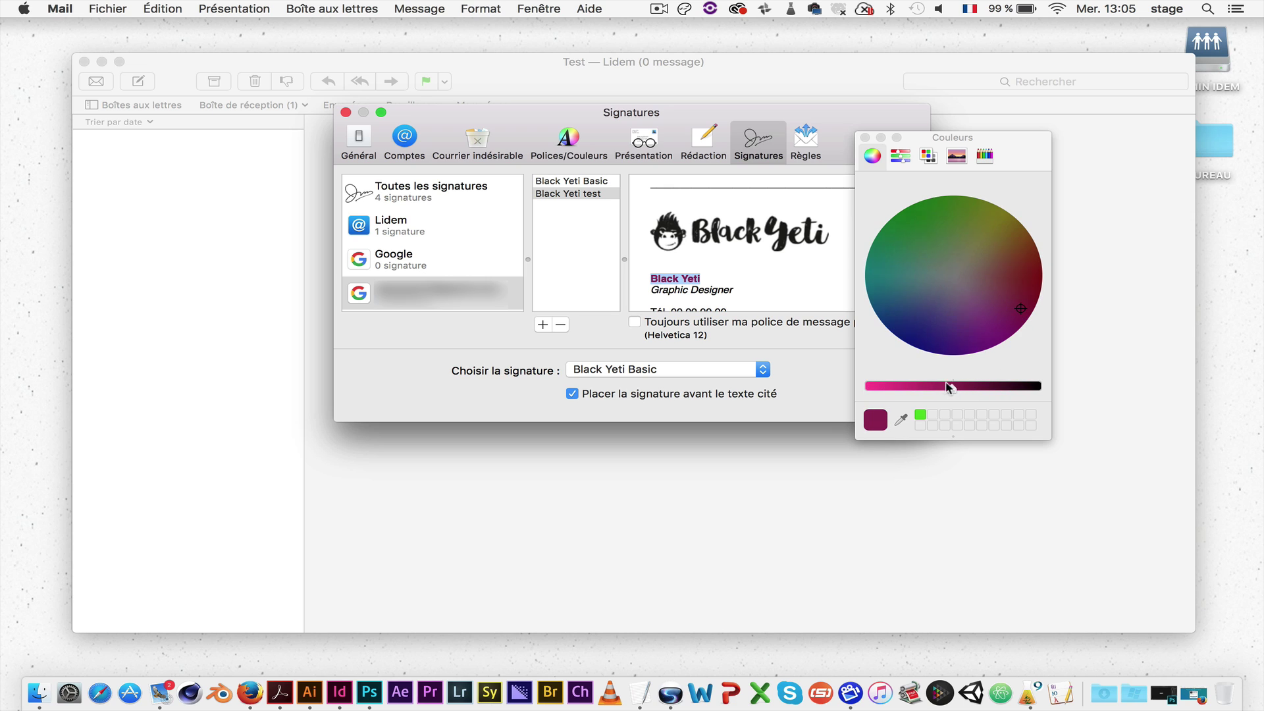
left_click_drag(1021, 308, 1051, 293)
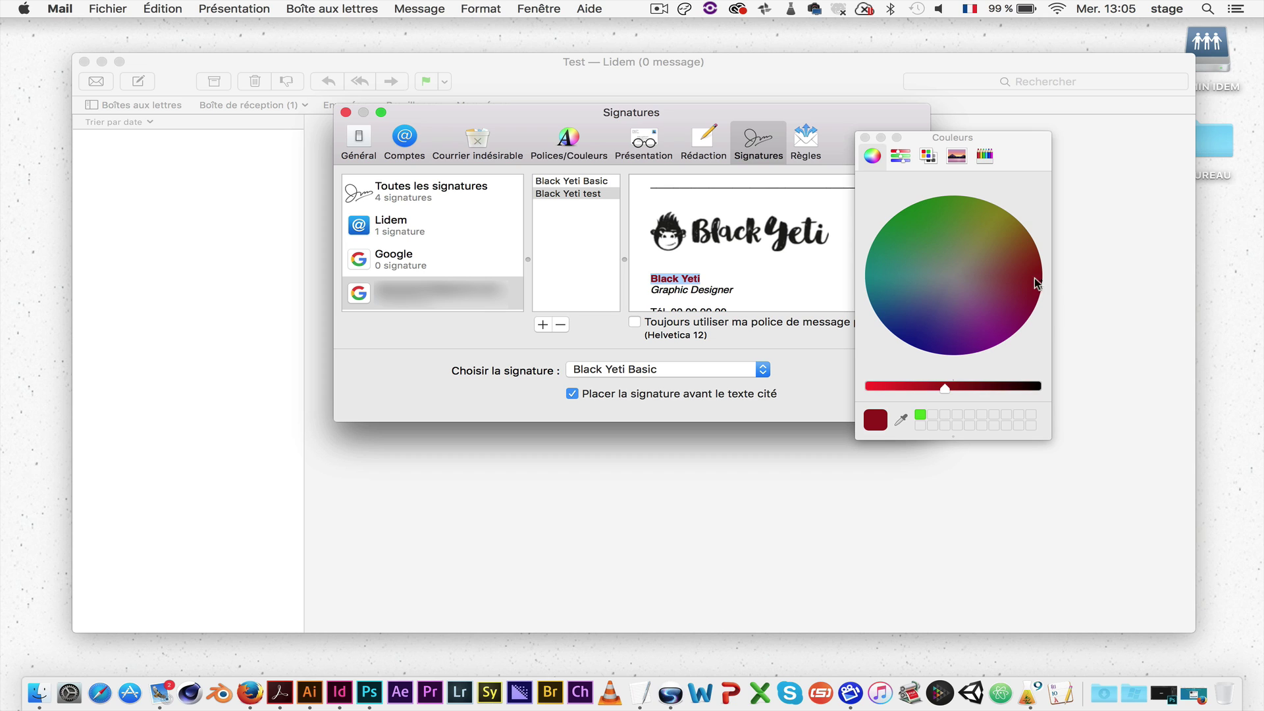
left_click(864, 138)
left_click(803, 255)
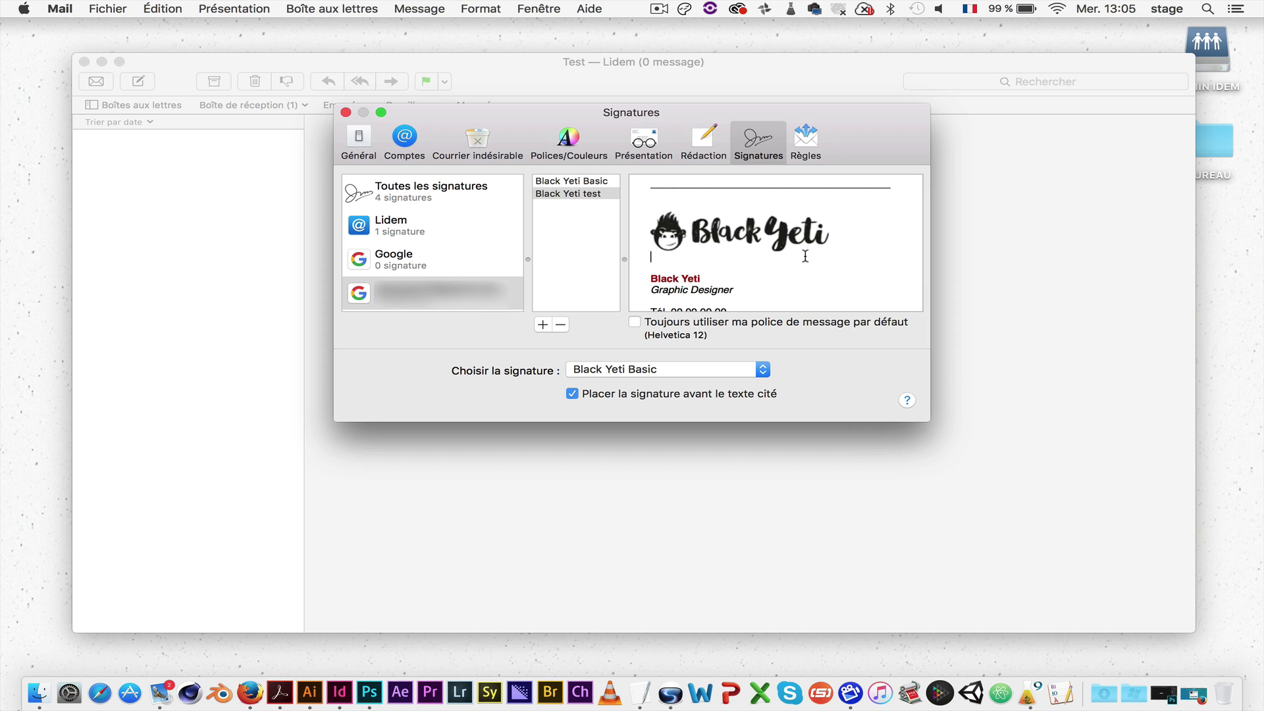
scroll(793, 257, "down", 2)
scroll(792, 255, "up", 2)
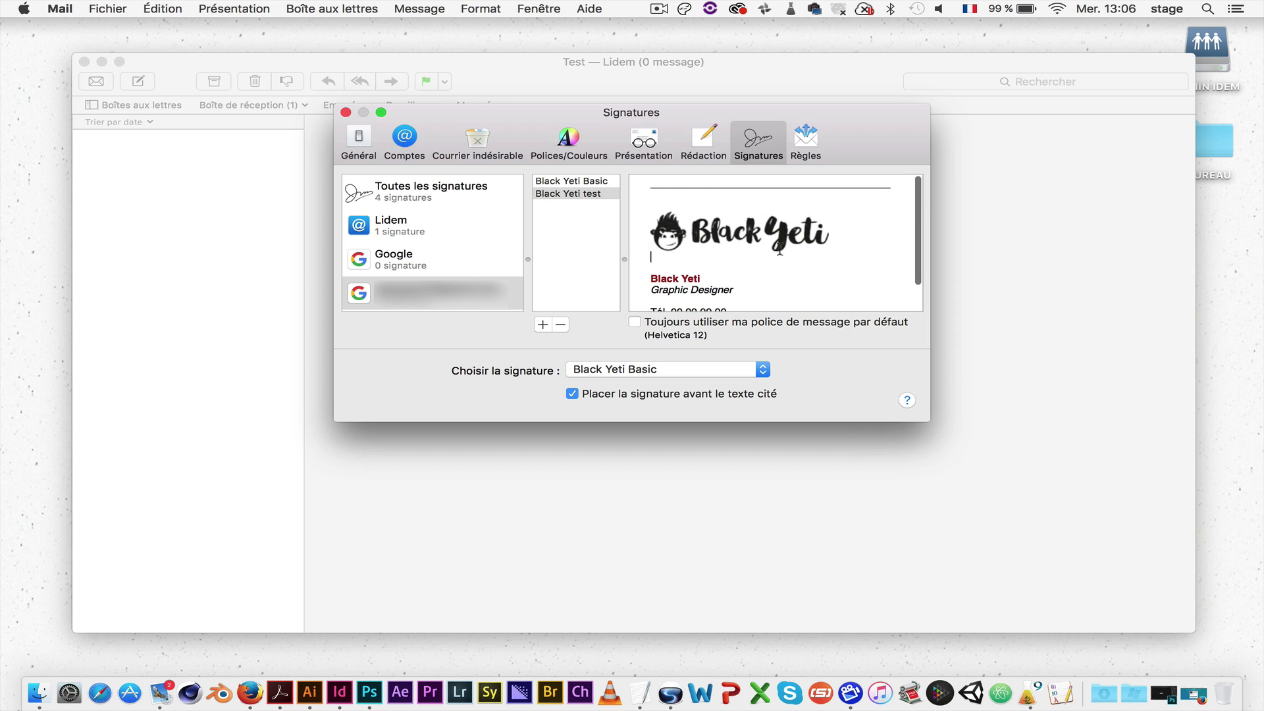
left_click(346, 112)
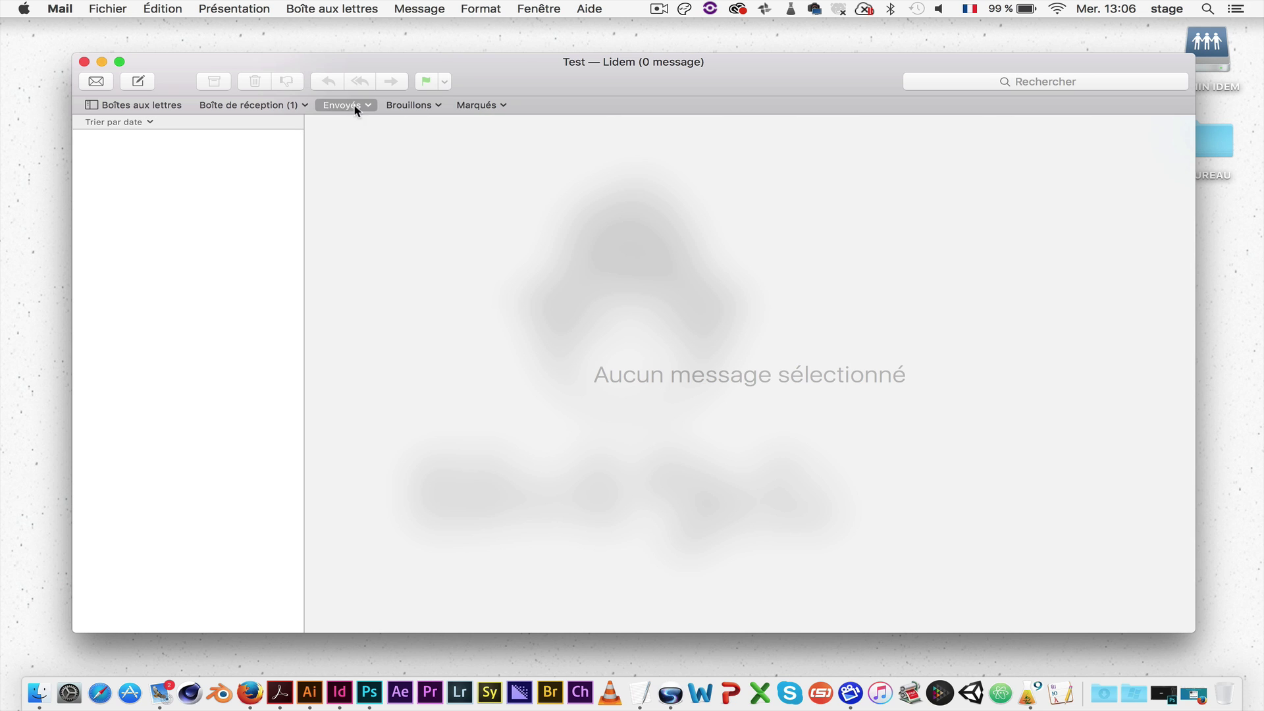
- Create a new message sent from the Black Yeti account and apply the Black Yeti test signature to it
key("super+n")
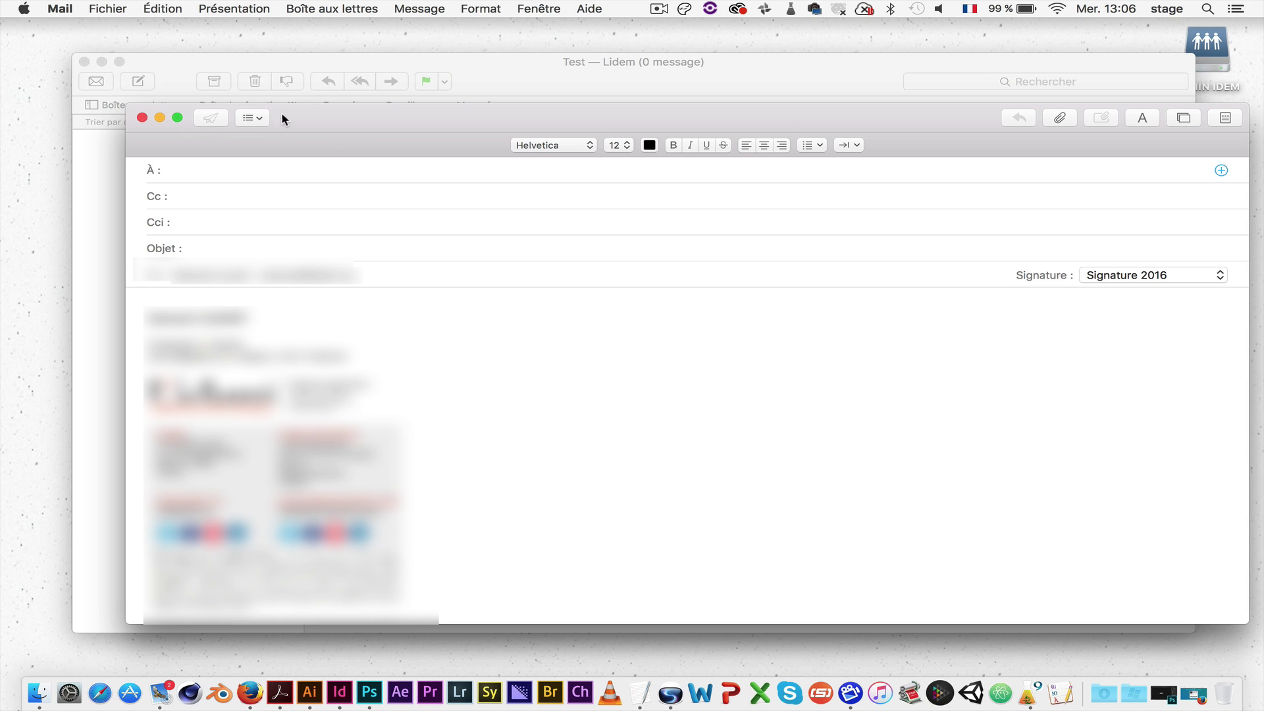
left_click_drag(449, 120, 401, 77)
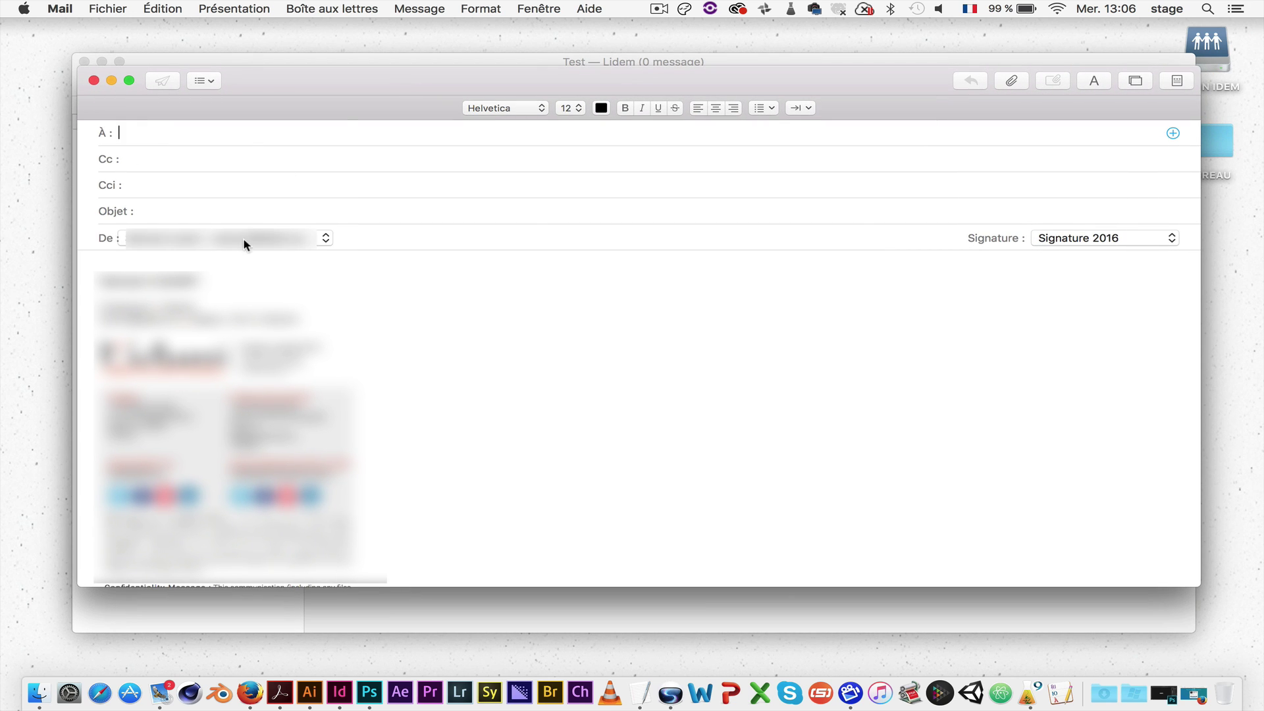
left_click(327, 240)
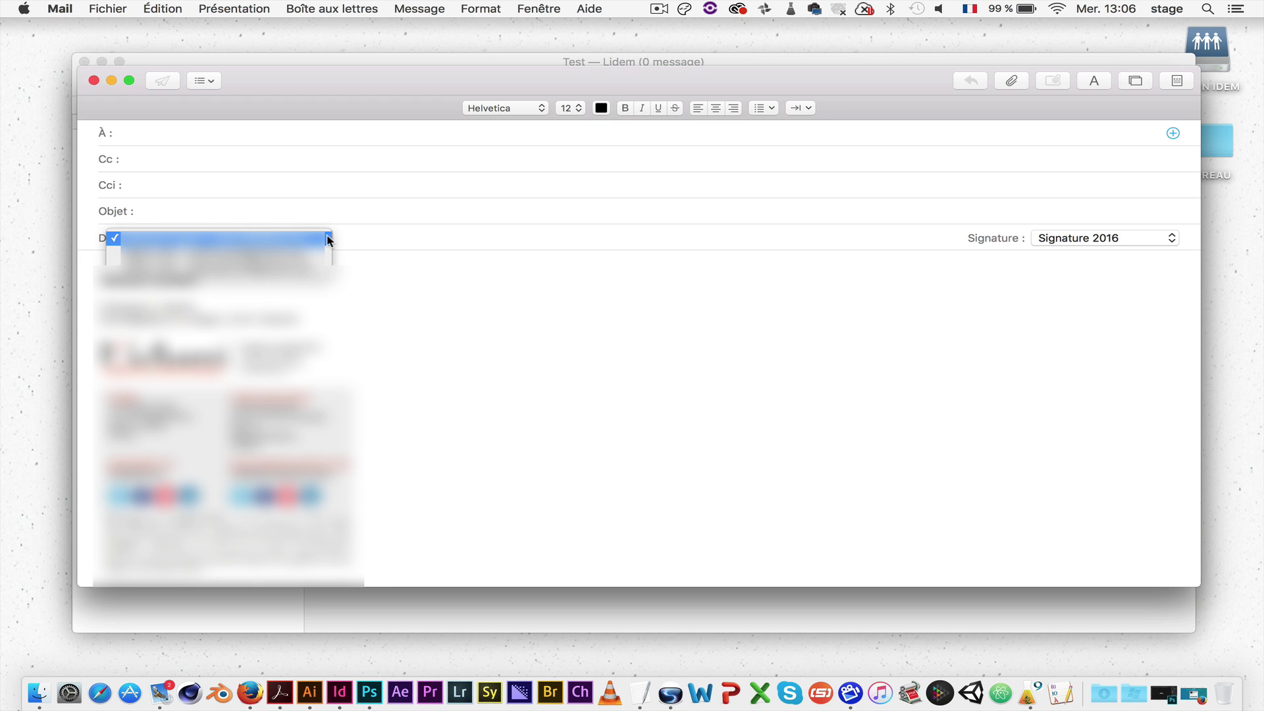
left_click(290, 267)
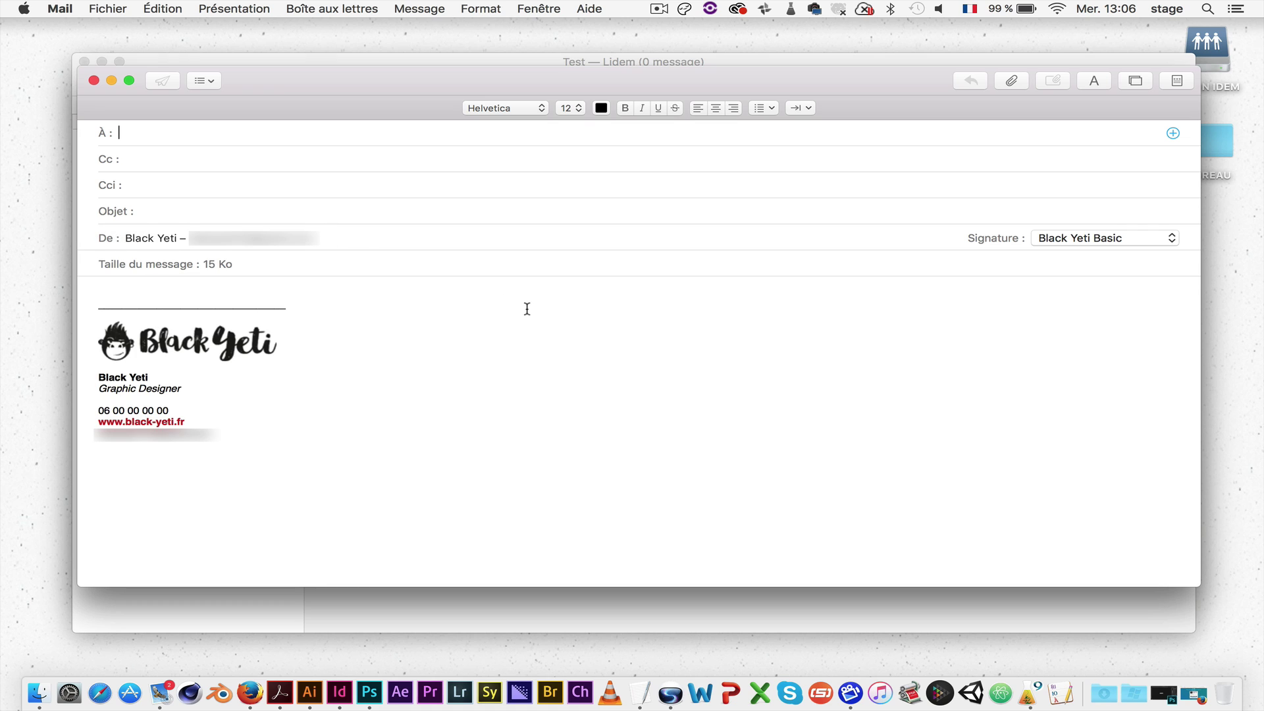
left_click(1120, 238)
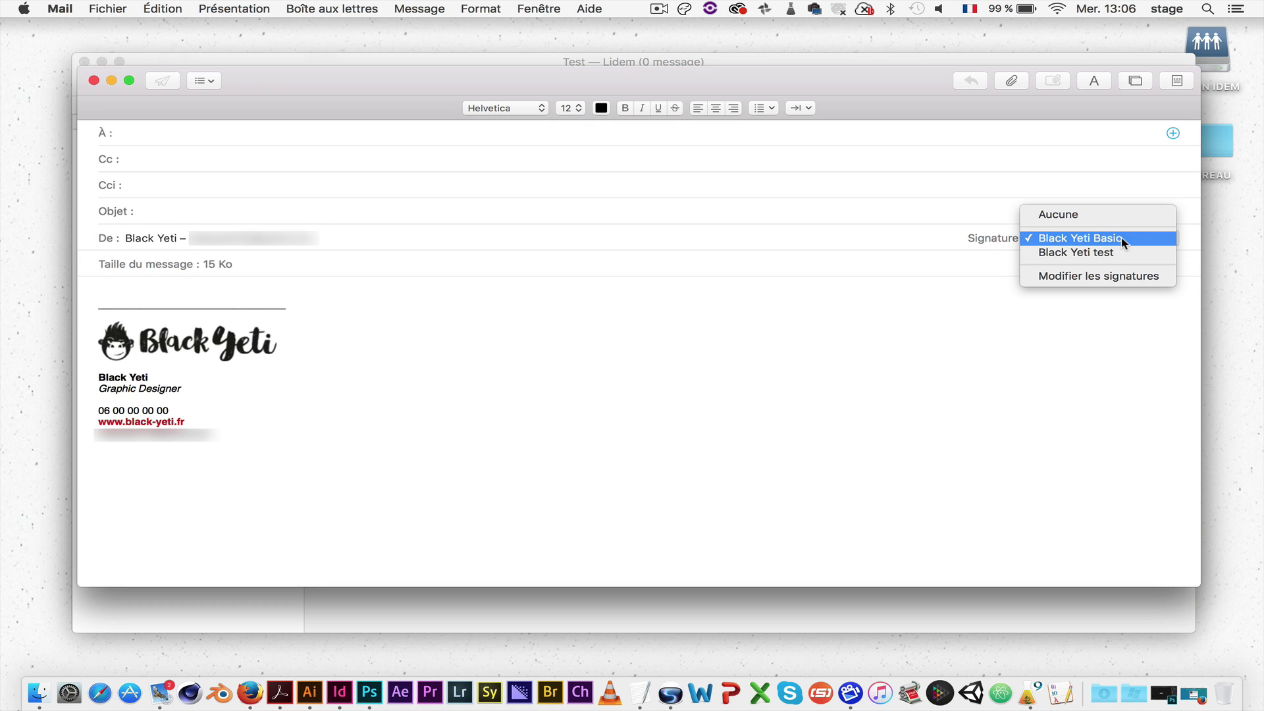
left_click(1121, 252)
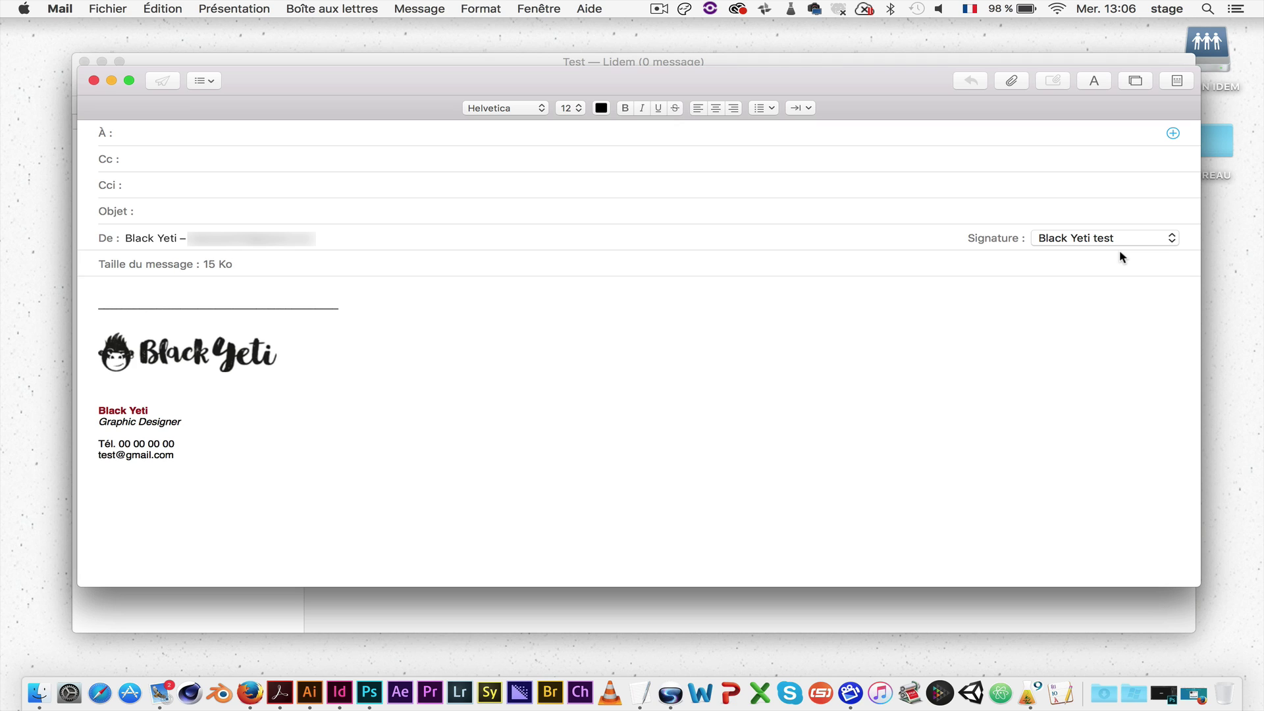
- Above the signature, write the message body "Bonjour," followed by a blank line and "Voici un test"
left_click(174, 284)
type("Bonjour,")
key("Return")
key("Return")
type("Voi")
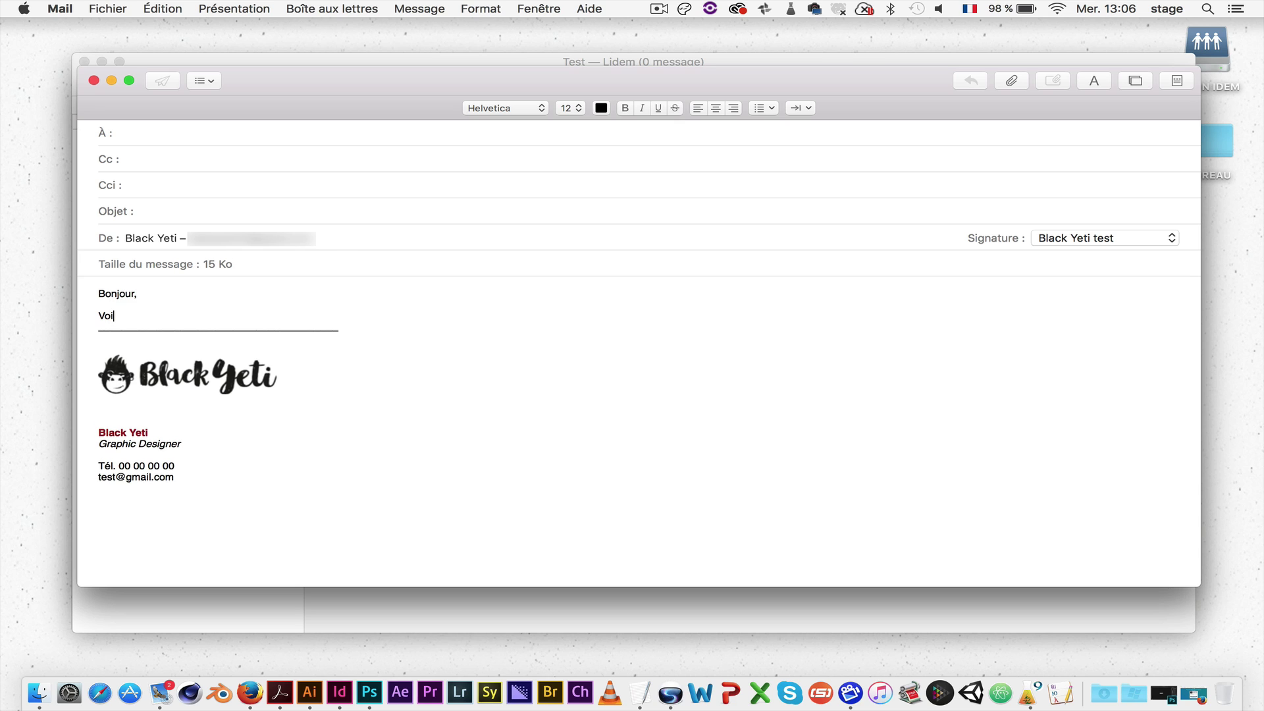
type("ci un test")
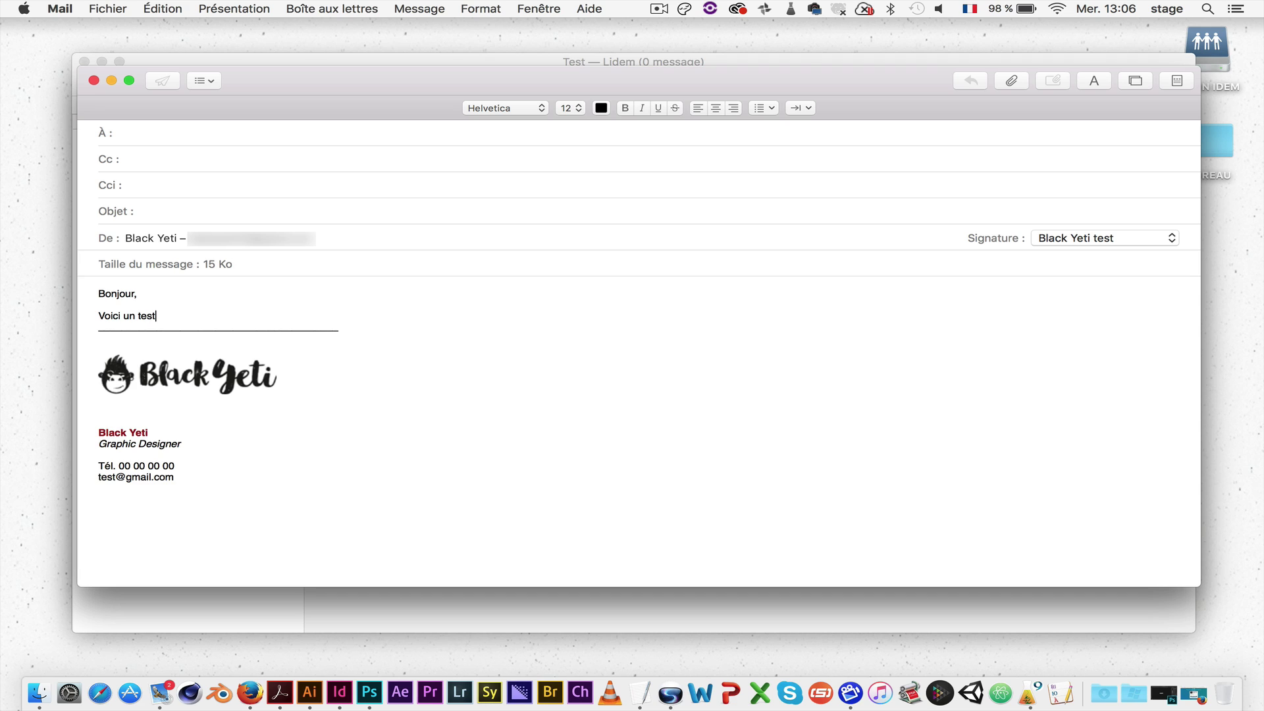